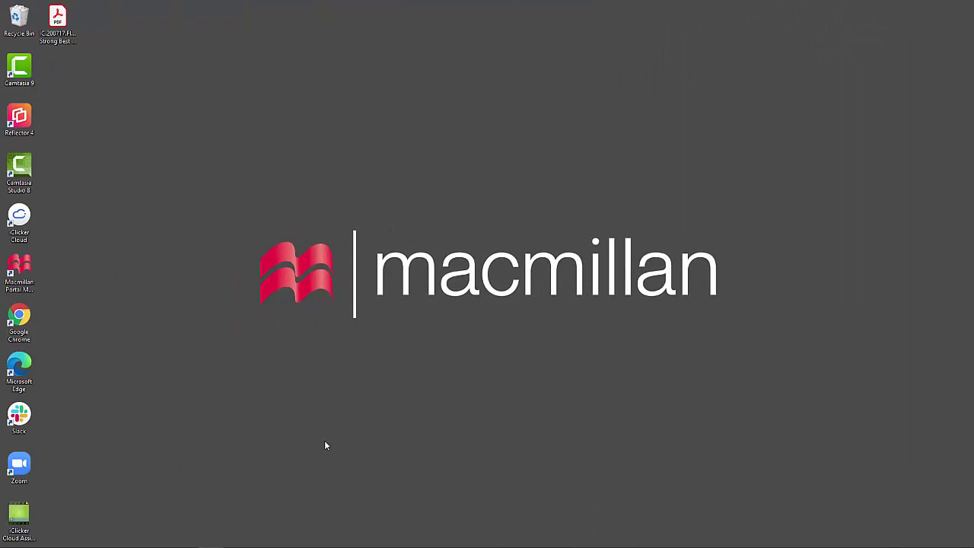
# - Switch to the rose thorn bud presentation in PowerPoint and look through its Rose, Thorn and Bud slides
pyautogui.click(259, 538)
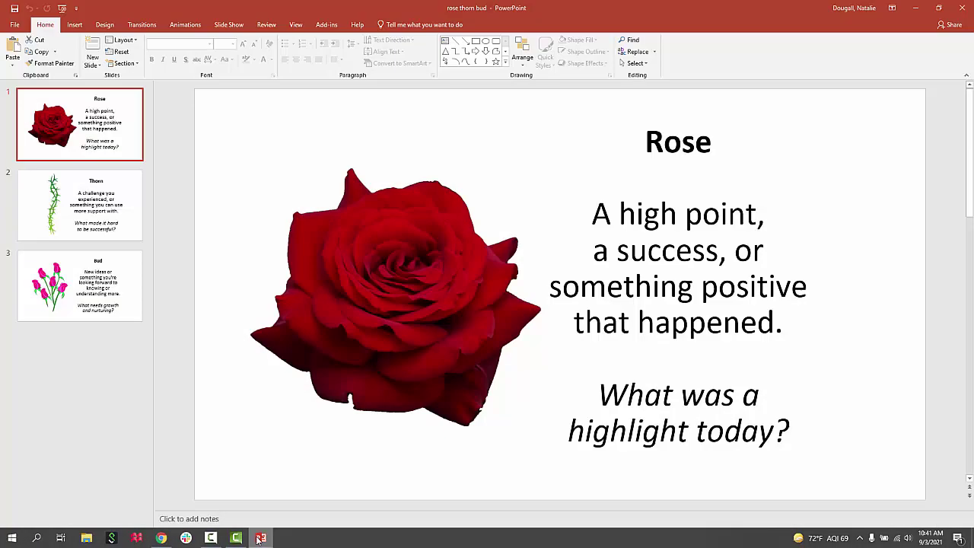
pyautogui.click(115, 217)
pyautogui.click(112, 288)
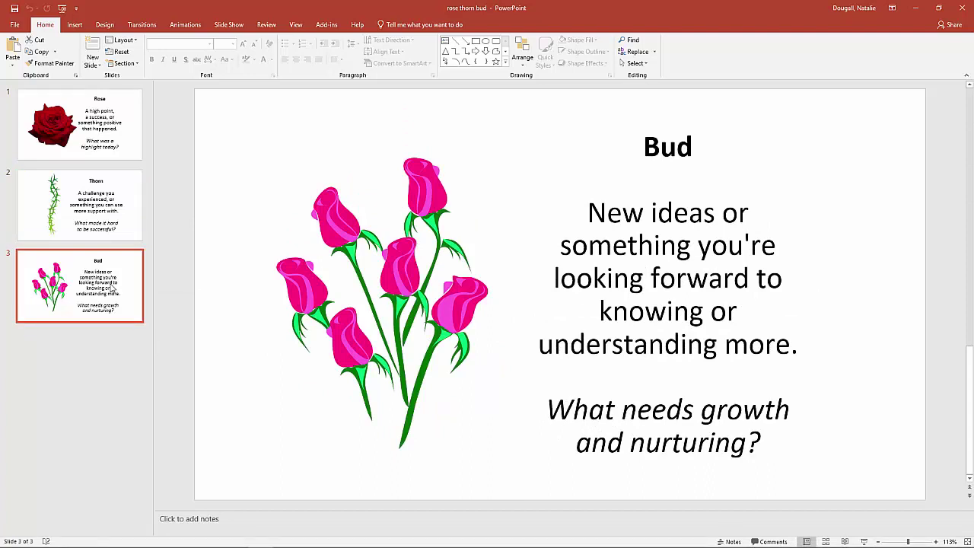
pyautogui.click(102, 152)
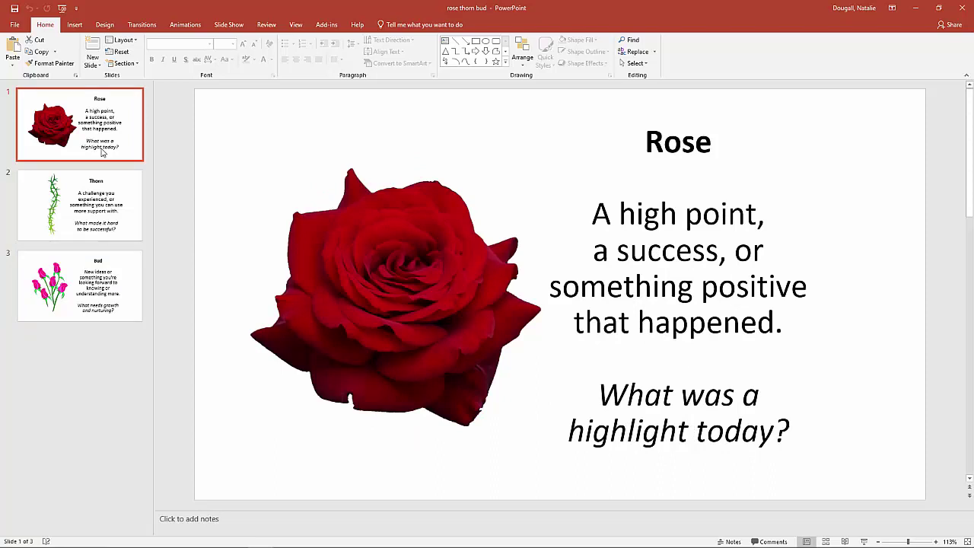
pyautogui.click(106, 213)
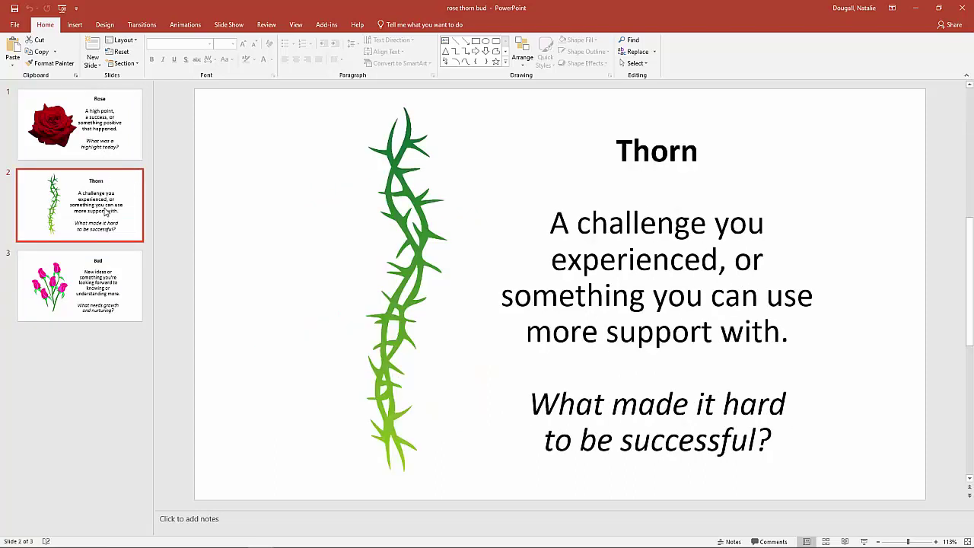
pyautogui.click(107, 290)
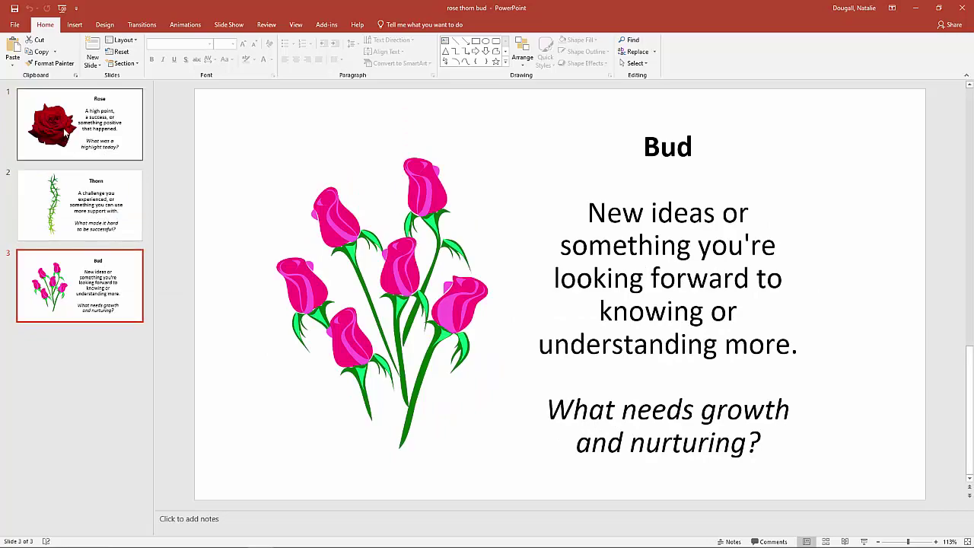
# - Save the presentation to the Desktop as a PDF named rose thorn bud
pyautogui.click(23, 27)
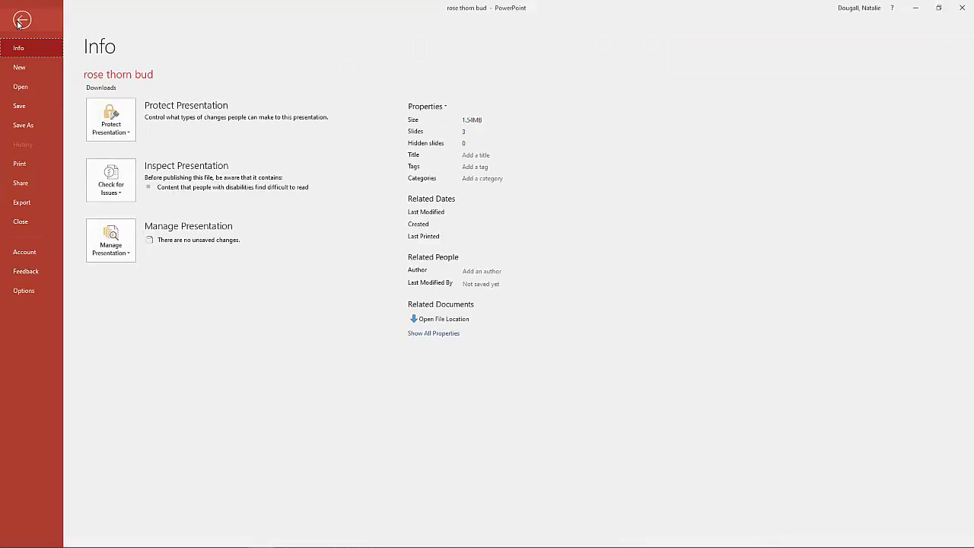
pyautogui.click(38, 125)
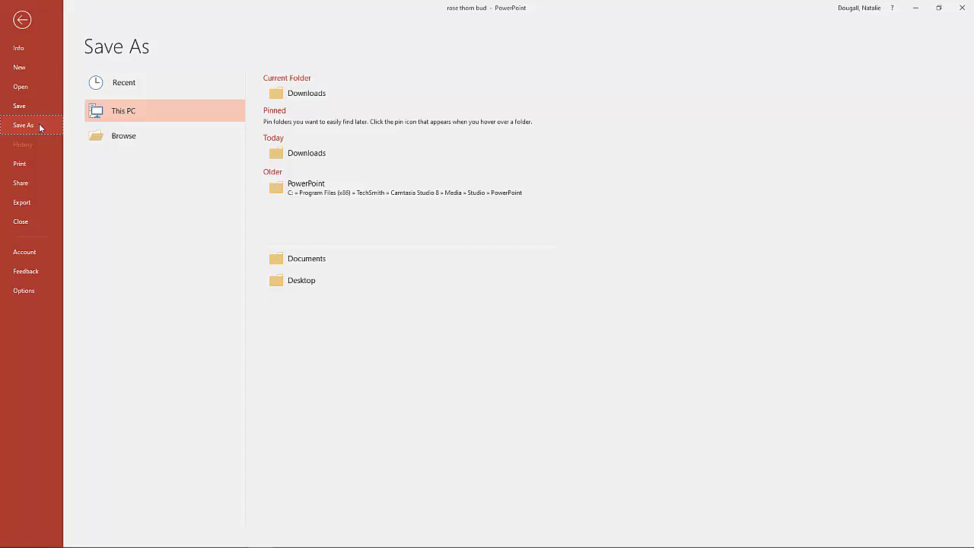
pyautogui.click(285, 281)
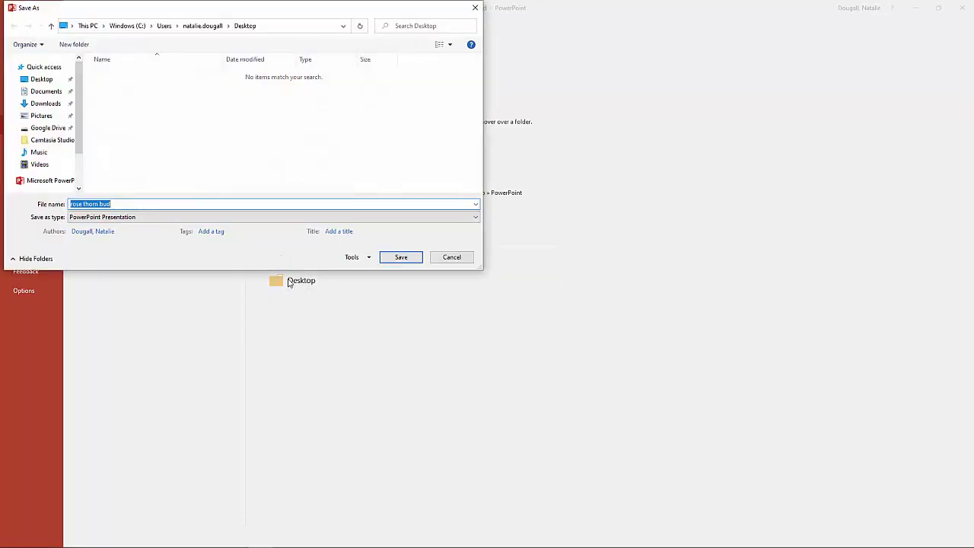
pyautogui.click(289, 218)
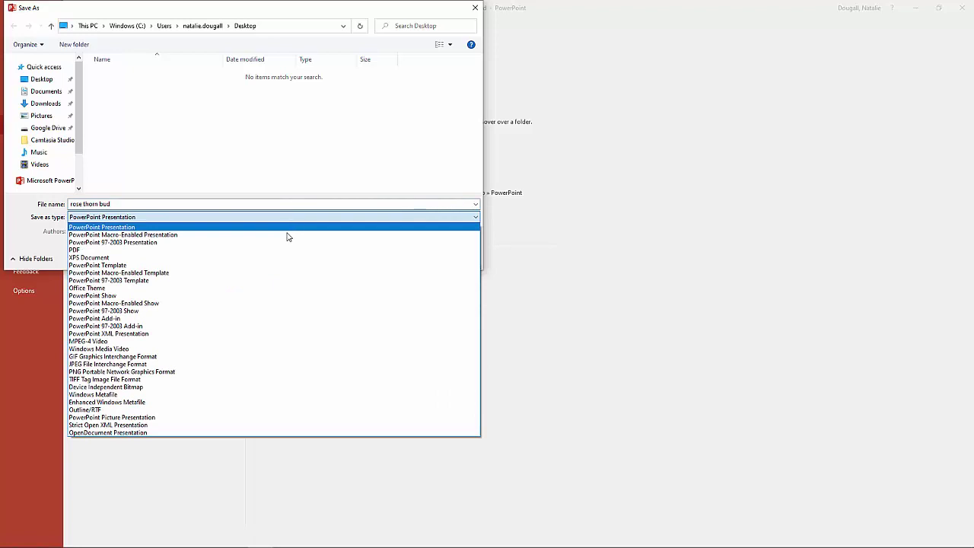
pyautogui.click(291, 249)
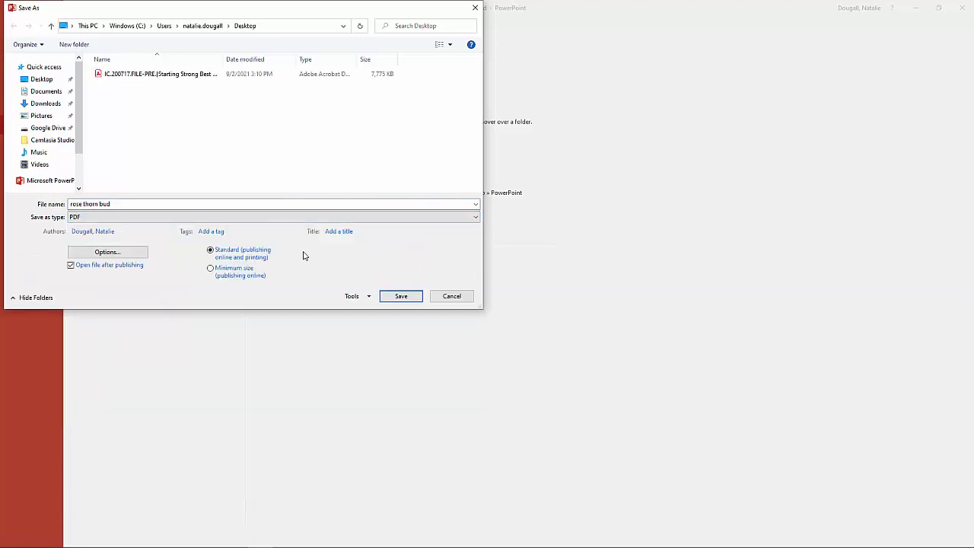
pyautogui.click(398, 298)
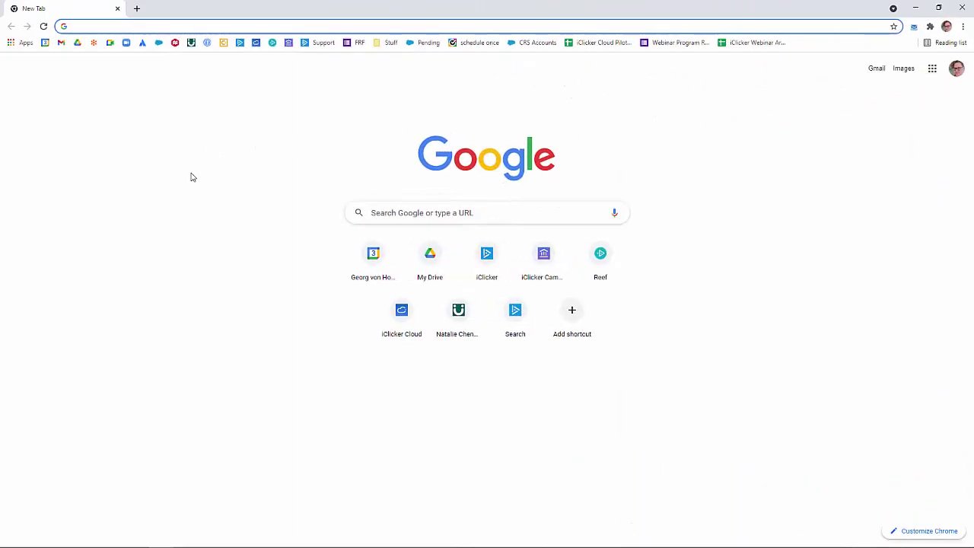
# - Go to iclicker.com in Chrome and sign in as an instructor with the prefilled credentials
pyautogui.write('iclicker.com')
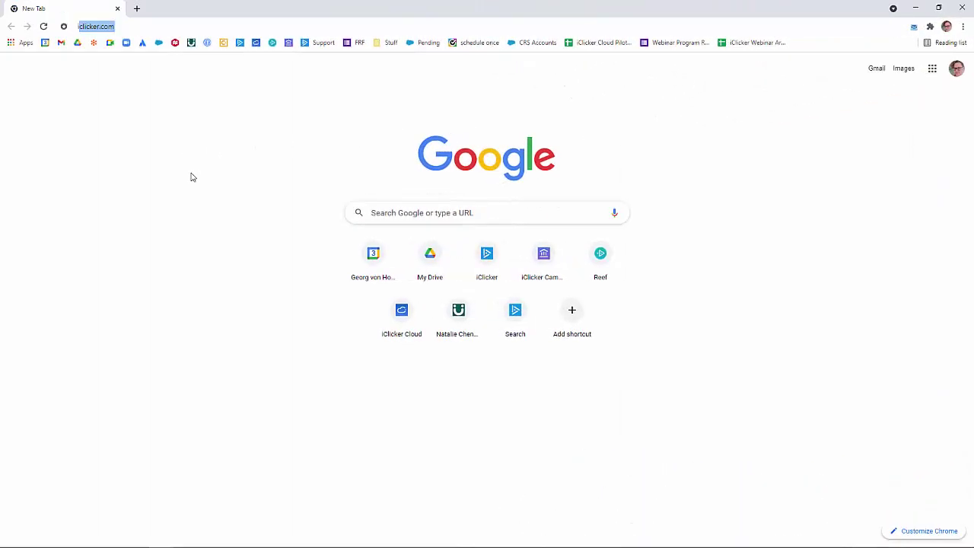
pyautogui.press('Return')
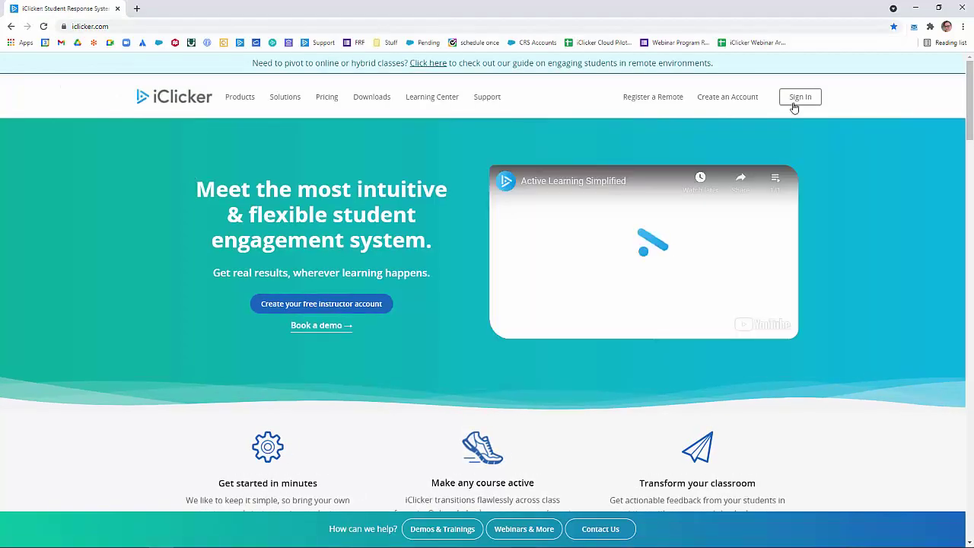
pyautogui.click(793, 101)
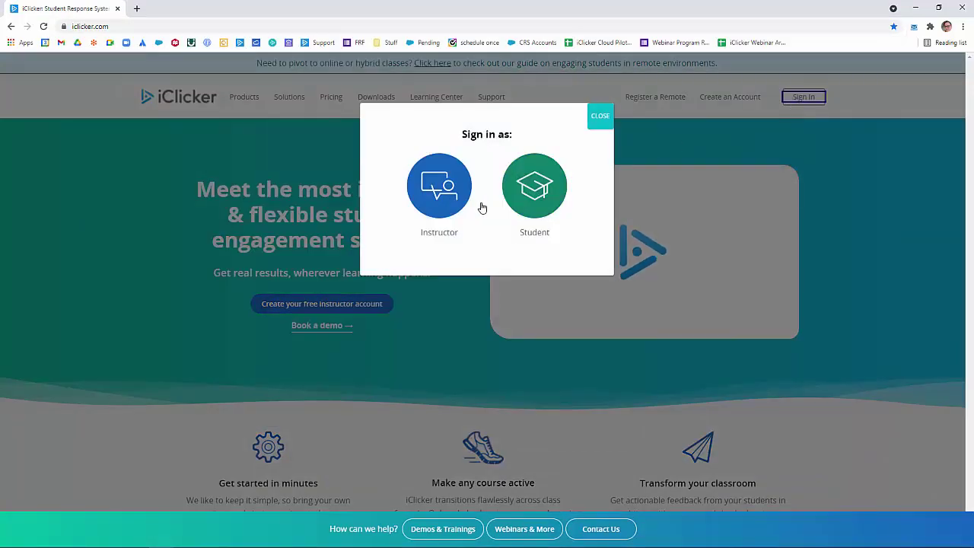
pyautogui.click(465, 204)
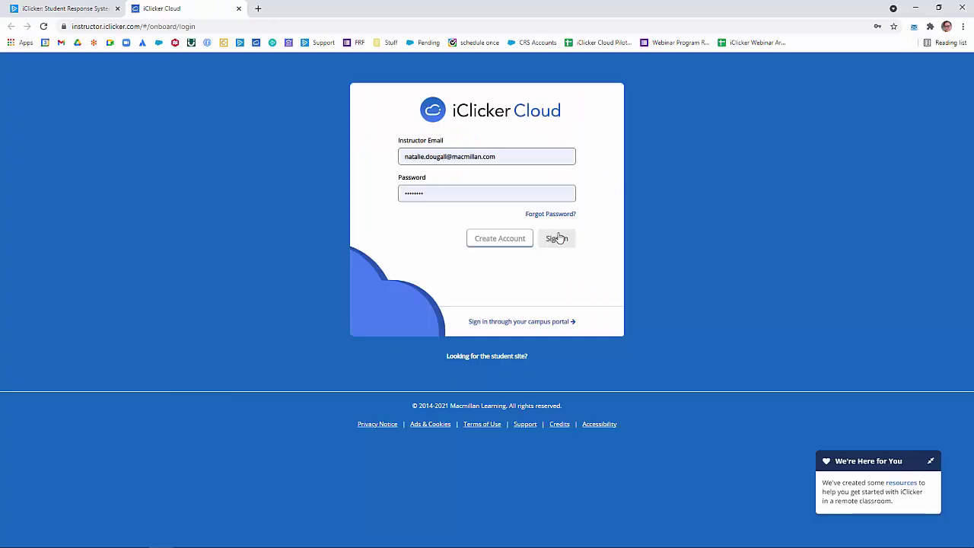
pyautogui.click(556, 239)
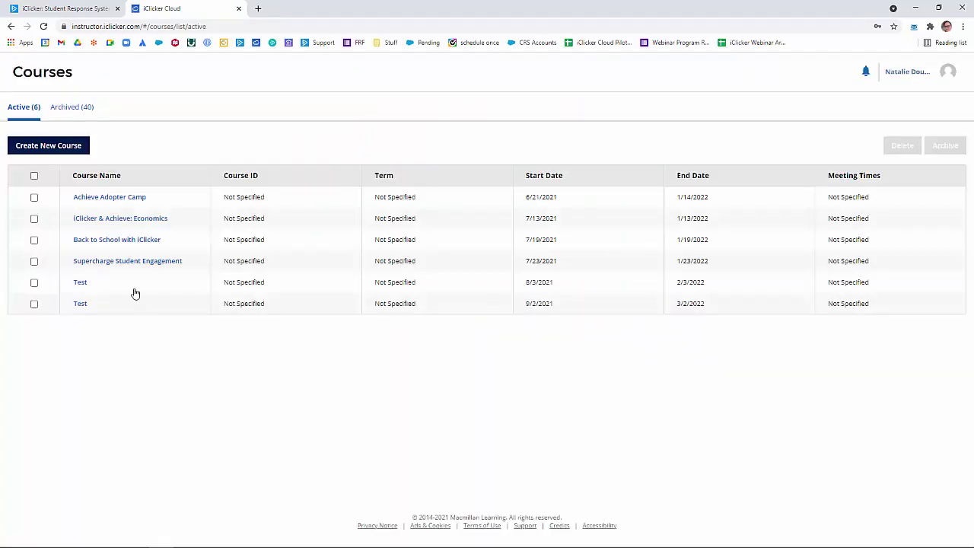
# - Open the Back to School with iClicker course and start creating a new assignment
pyautogui.click(122, 240)
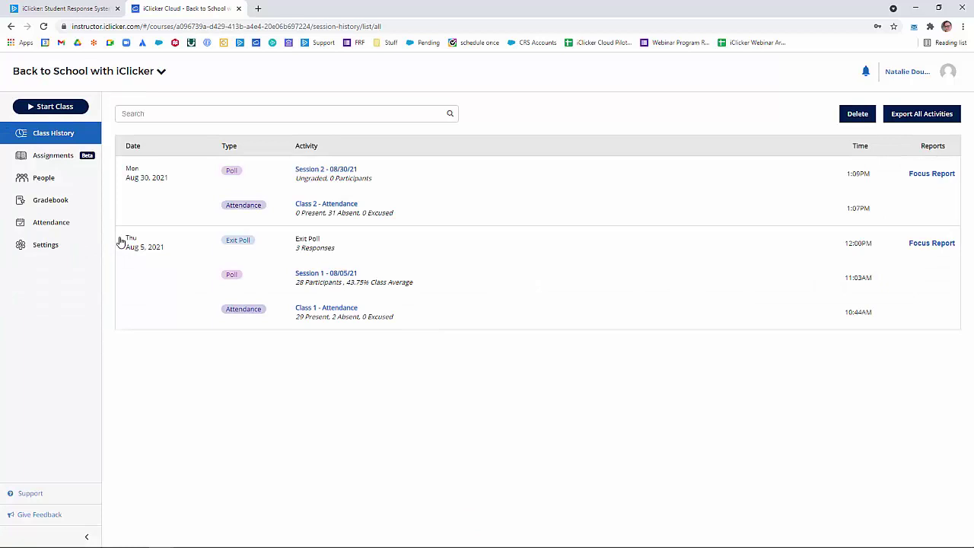
pyautogui.click(62, 162)
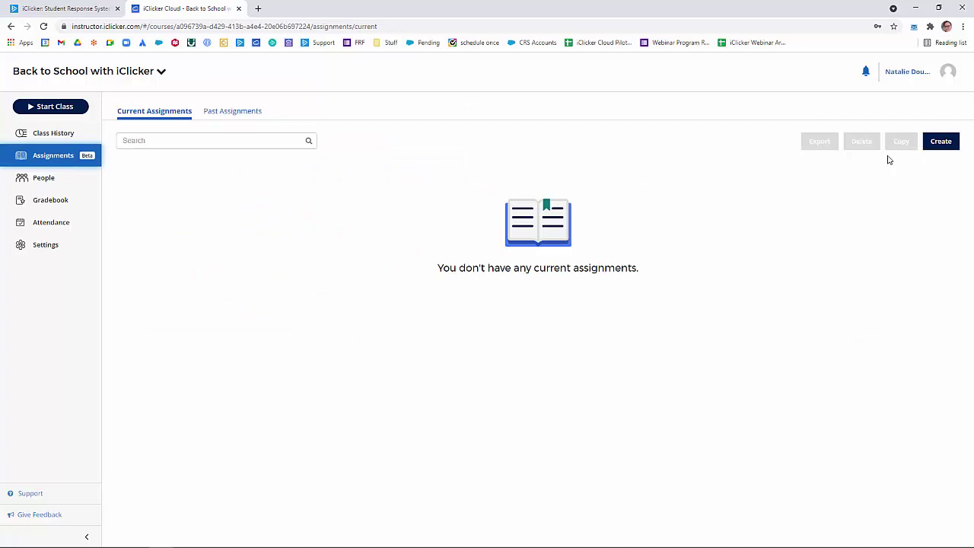
pyautogui.click(942, 141)
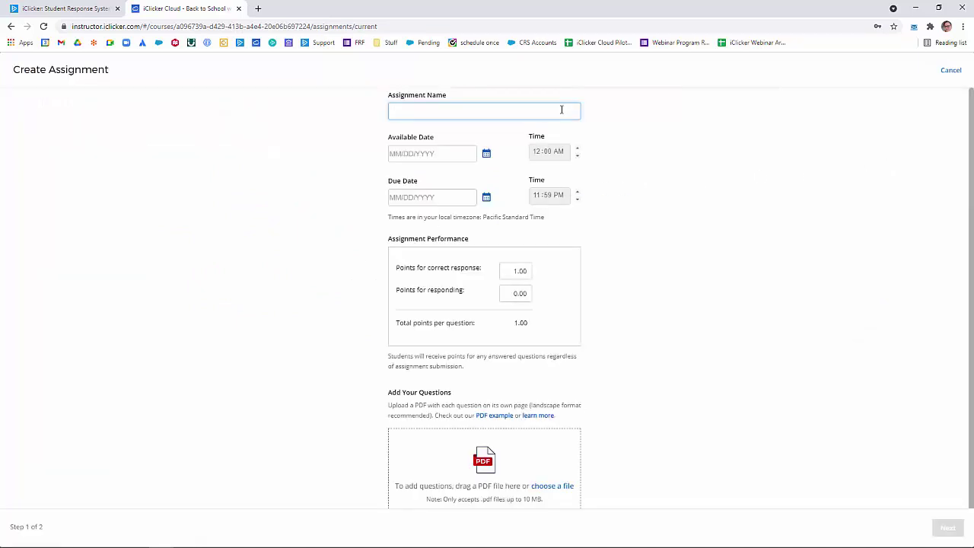
# - Name the assignment Rose Bud Thorn, with available date 9/3/2021 and due date 9/10/2021
pyautogui.write('Rose Bud Thorn')
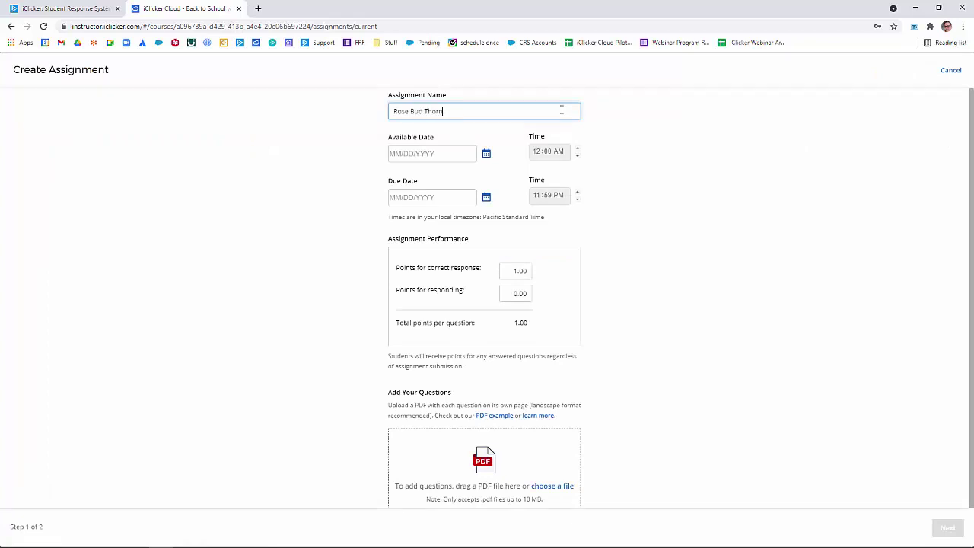
pyautogui.click(487, 156)
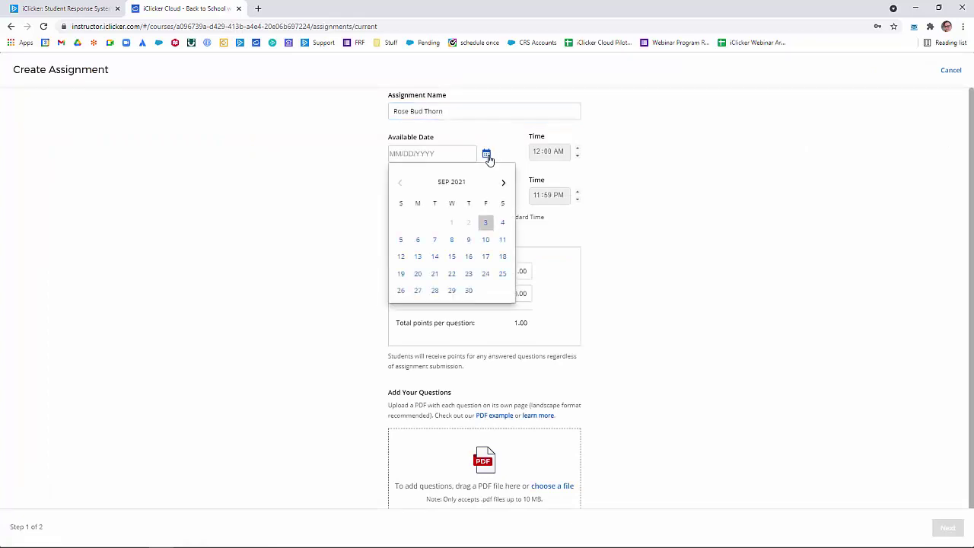
pyautogui.click(484, 224)
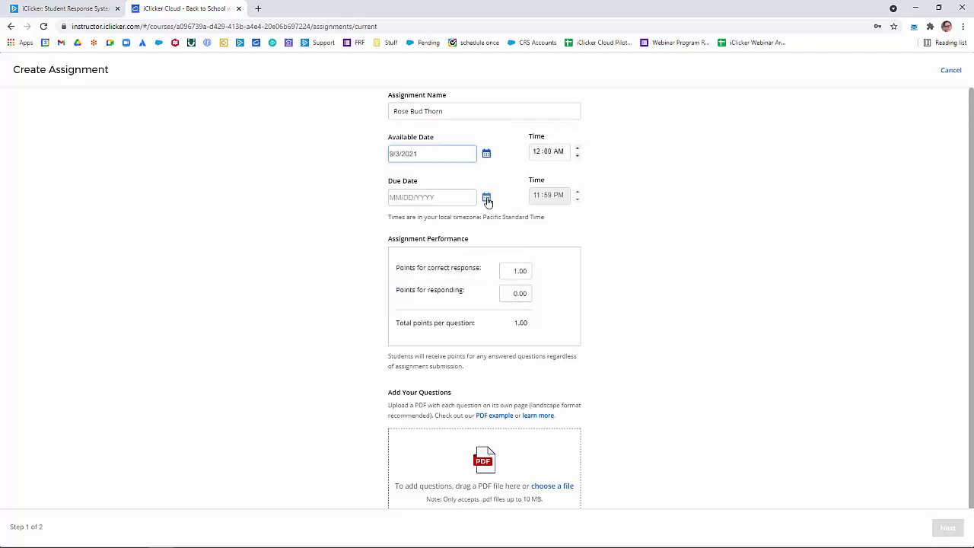
pyautogui.click(487, 197)
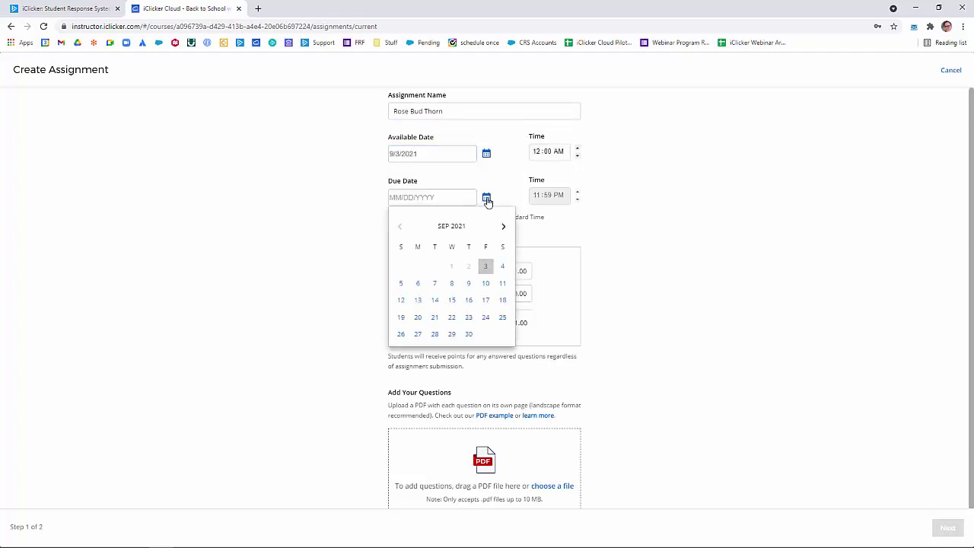
pyautogui.click(486, 283)
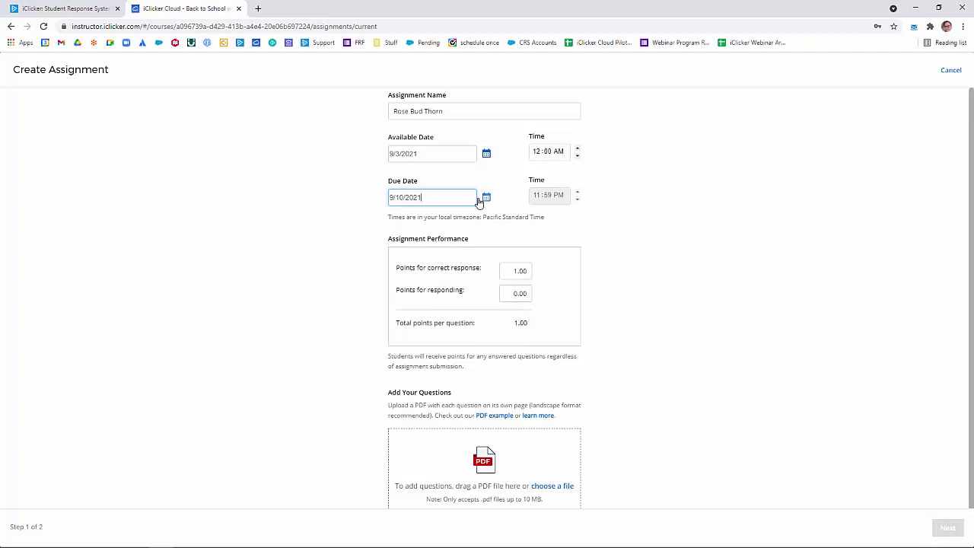
pyautogui.click(553, 195)
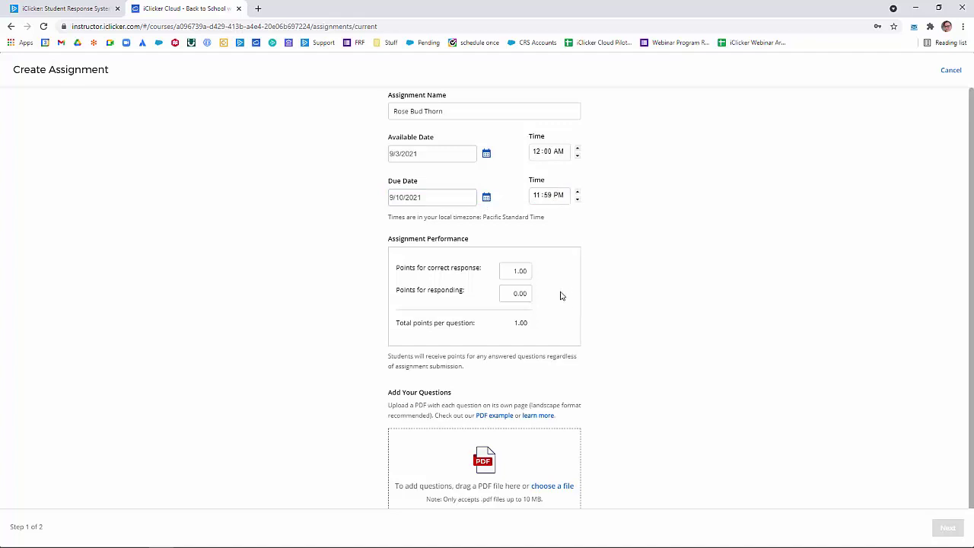
# - Add the rose thorn bud PDF from the Desktop as the assignment's questions and proceed to the question setup
pyautogui.click(554, 488)
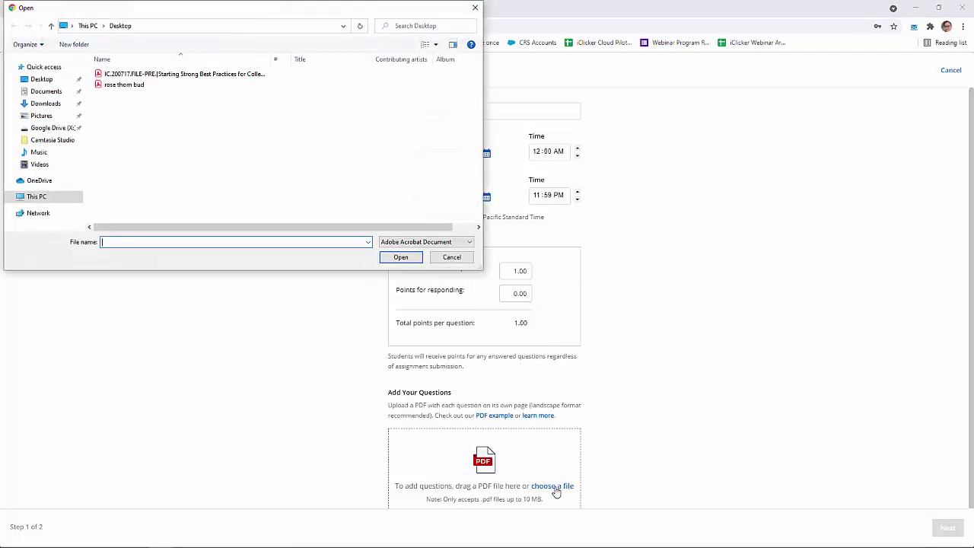
pyautogui.click(147, 87)
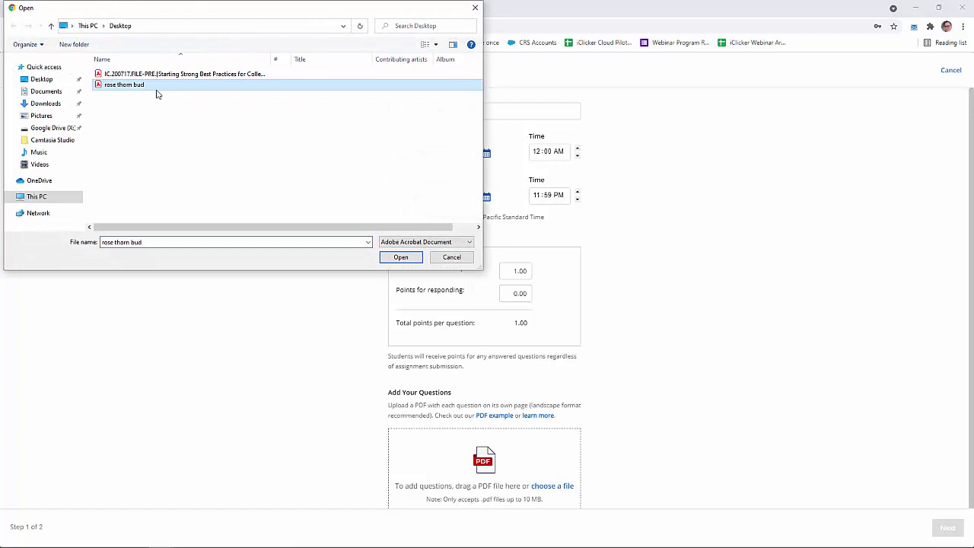
pyautogui.click(393, 259)
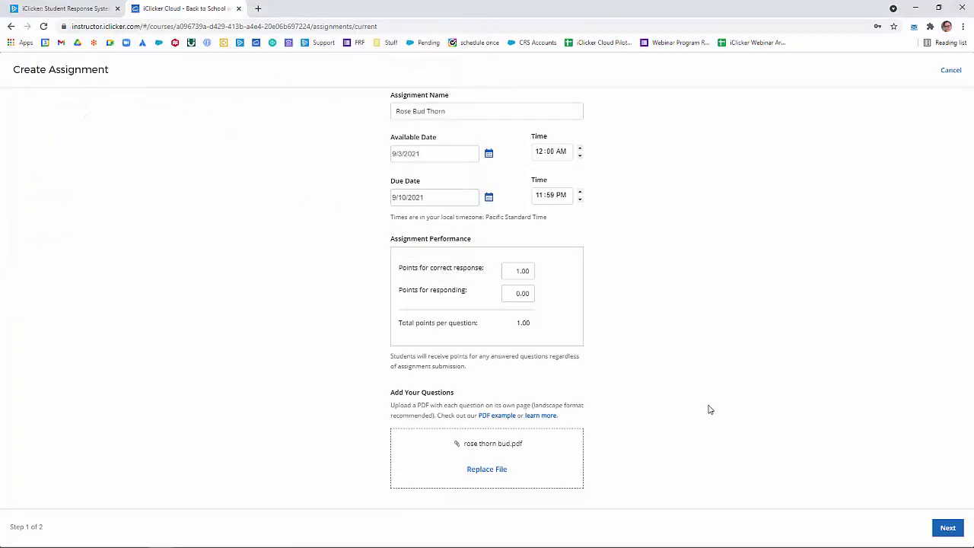
pyautogui.click(960, 533)
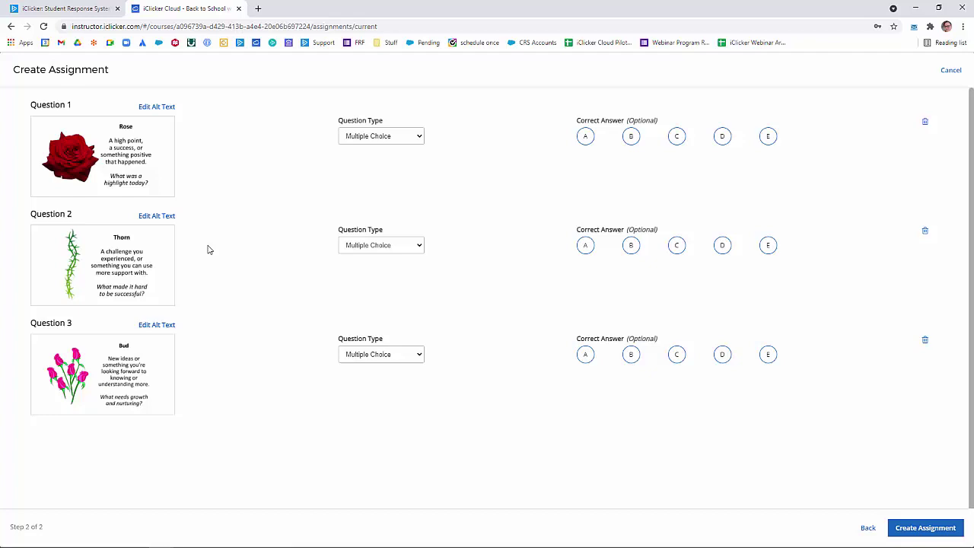
# - View the alt text editor for Question 1 and close it without entering any text
pyautogui.click(164, 108)
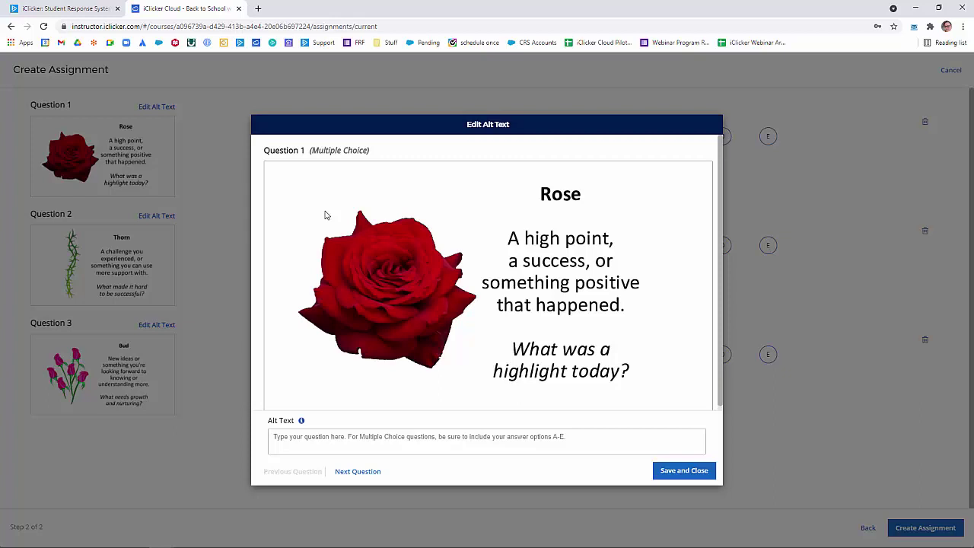
pyautogui.click(682, 470)
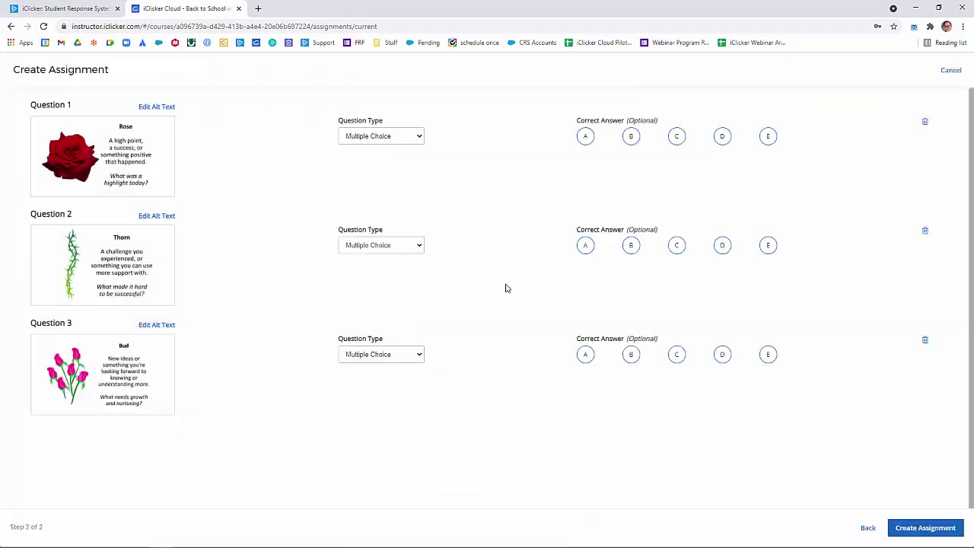
# - Set the question type of Questions 1, 2 and 3 to Short Answer
pyautogui.click(419, 138)
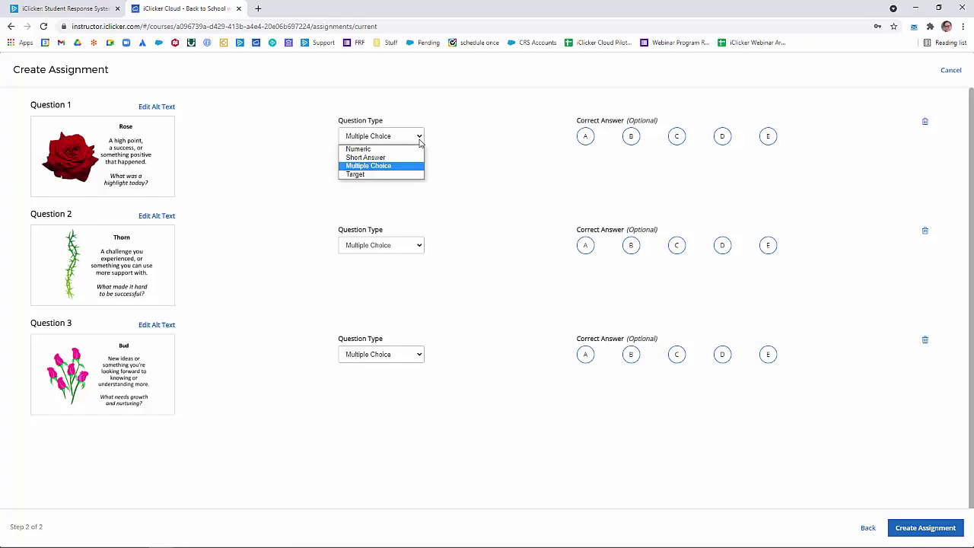
pyautogui.click(417, 158)
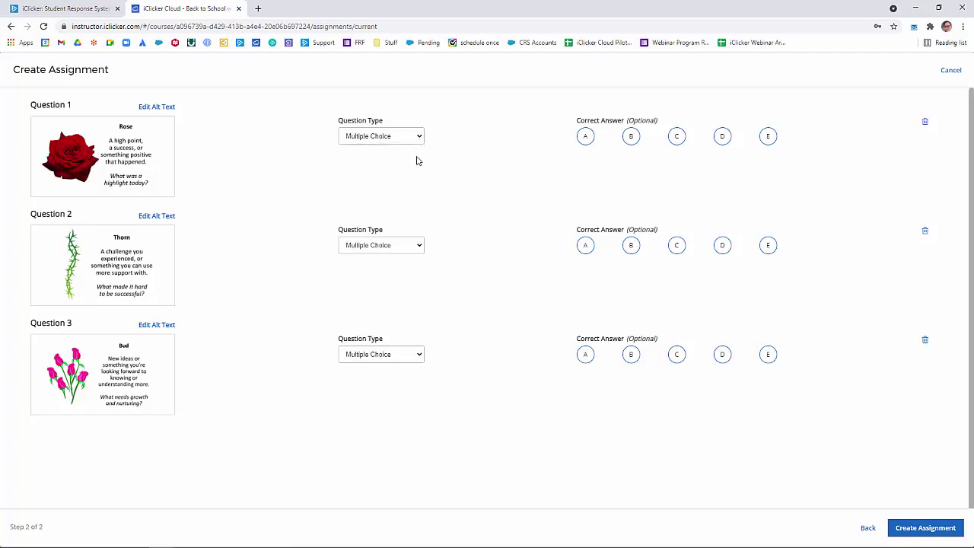
pyautogui.click(421, 244)
pyautogui.click(407, 268)
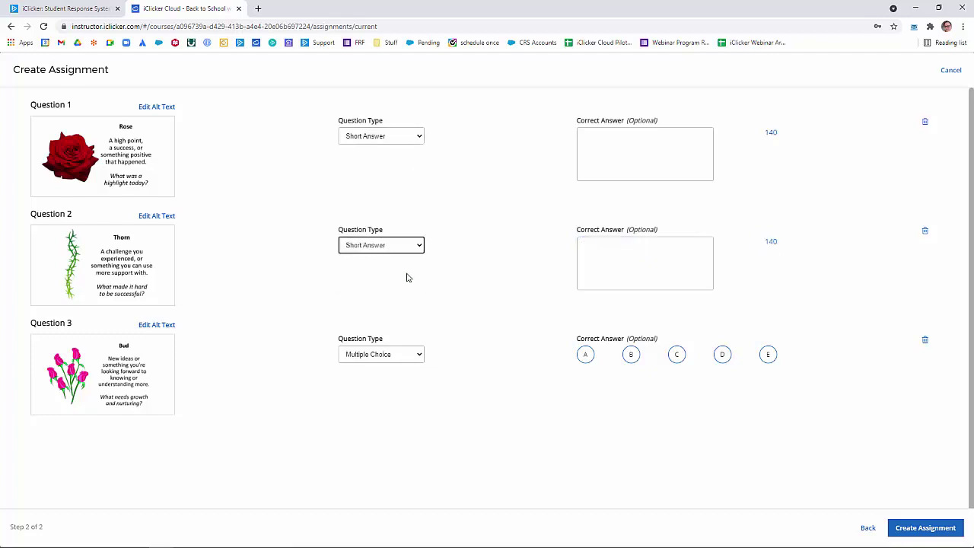
pyautogui.click(421, 354)
pyautogui.click(420, 375)
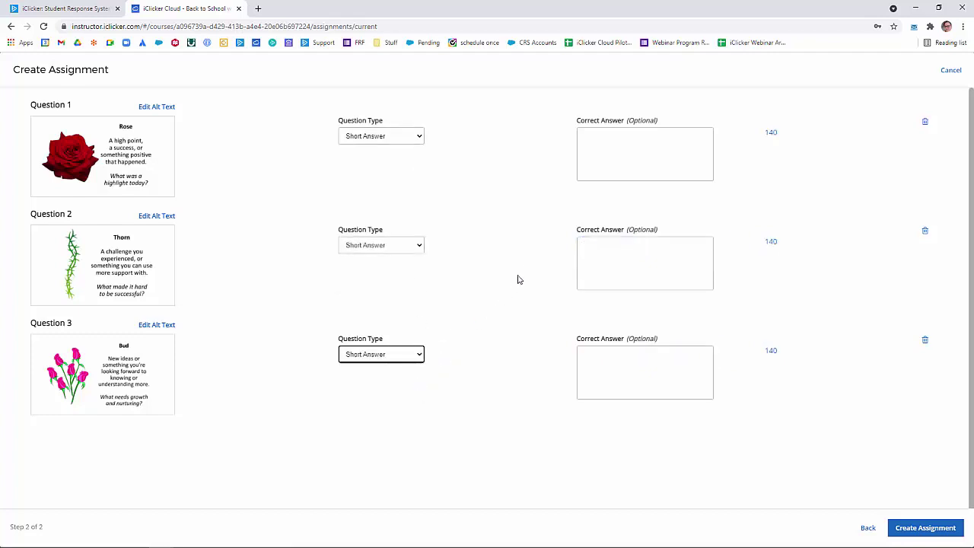
# - Leave the optional correct answers of Questions 1, 2 and 3 blank and create the assignment
pyautogui.click(587, 141)
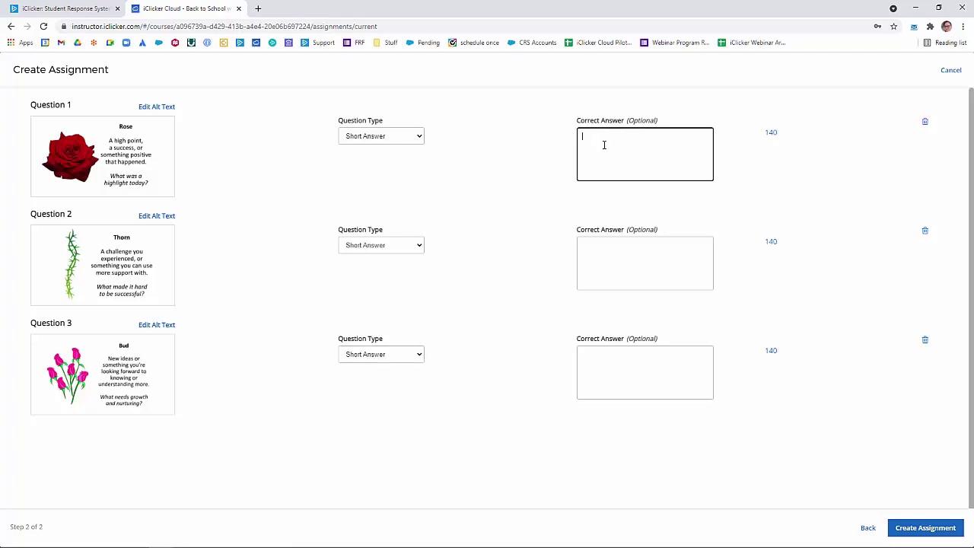
pyautogui.click(607, 245)
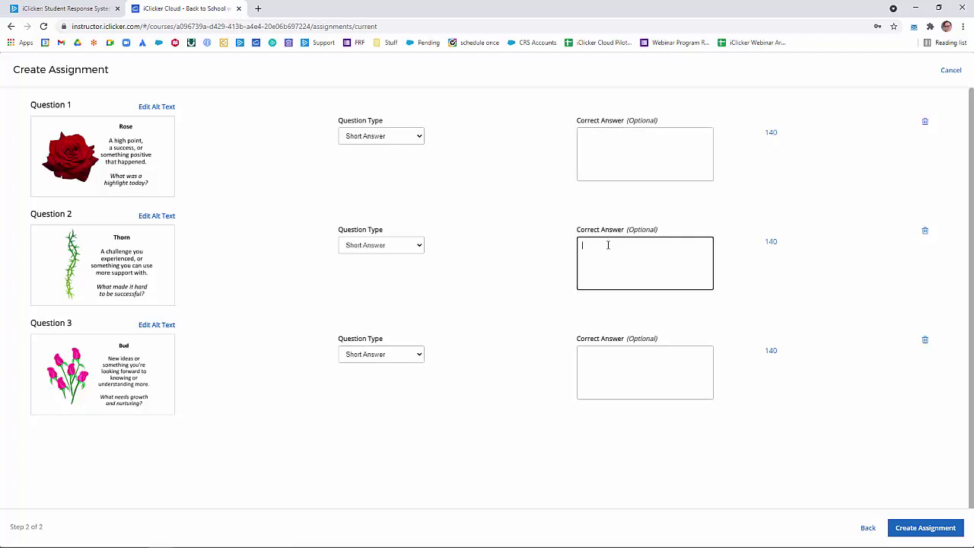
pyautogui.click(604, 358)
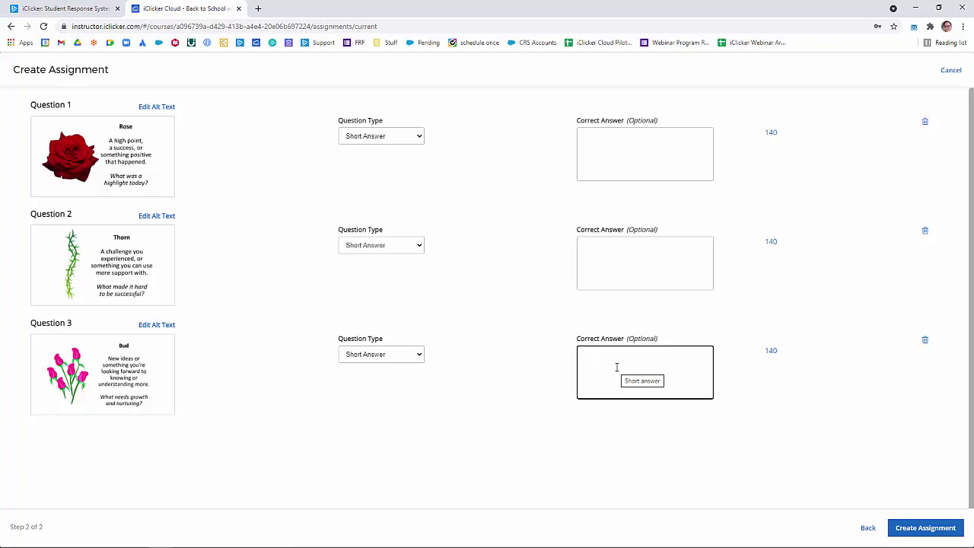
pyautogui.click(649, 455)
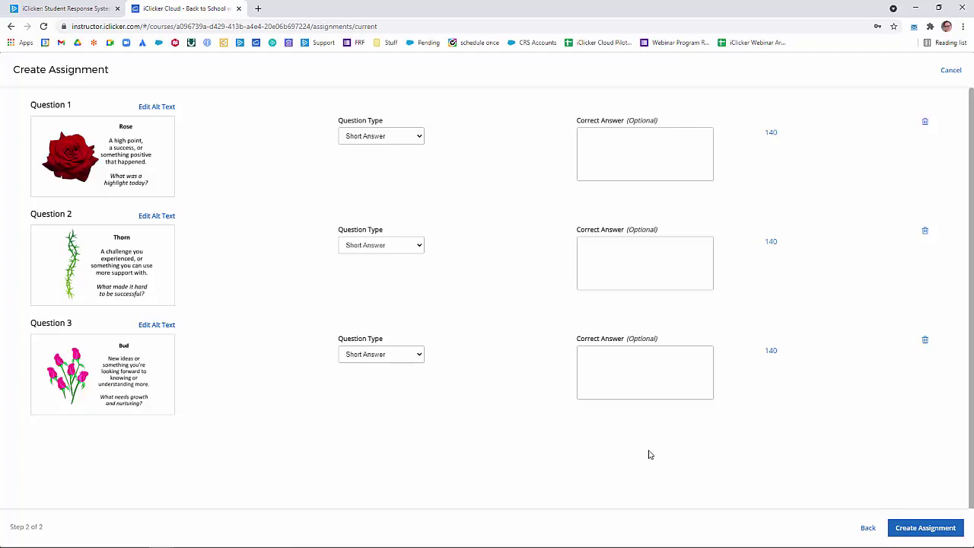
pyautogui.click(933, 534)
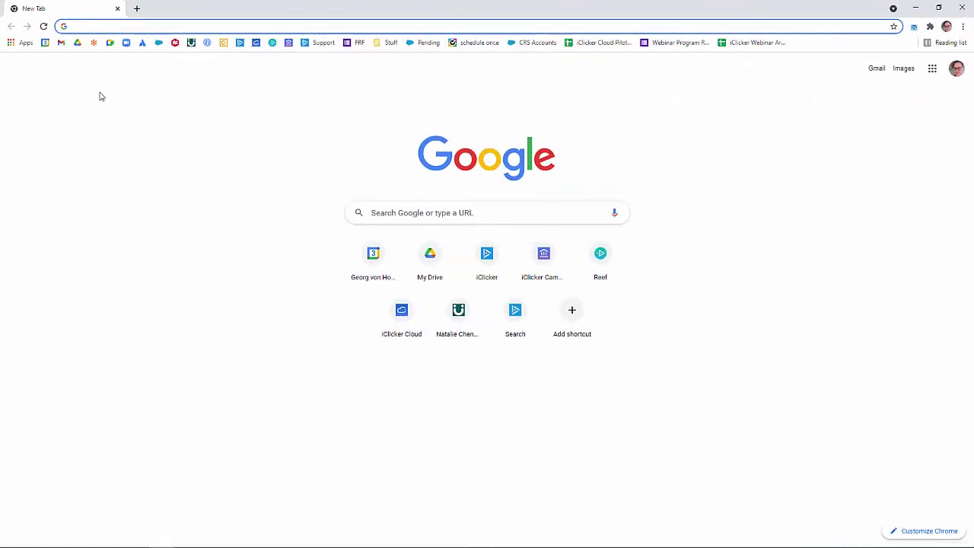
# - Go to iclicker.com and sign in to iClicker Student as a student with the prefilled credentials
pyautogui.write('iclicker.com')
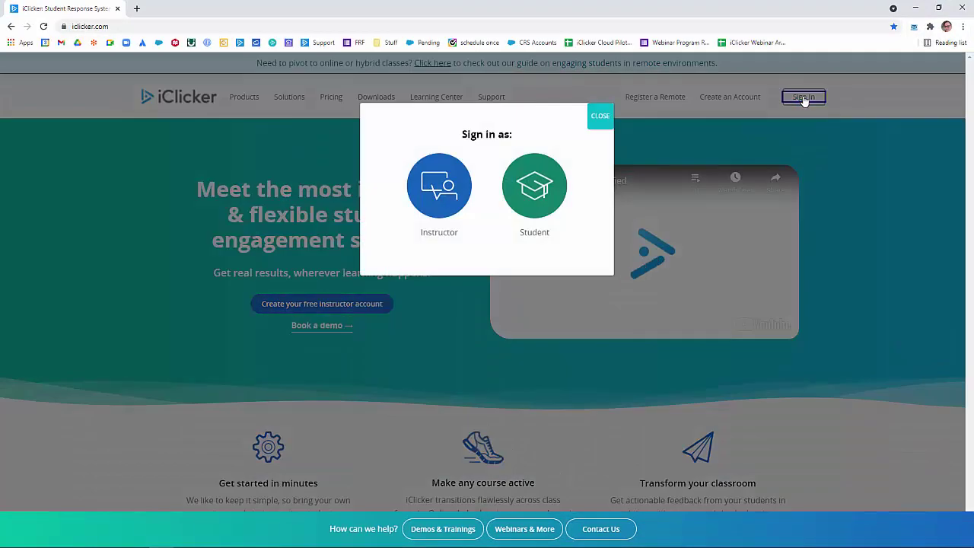
pyautogui.click(536, 192)
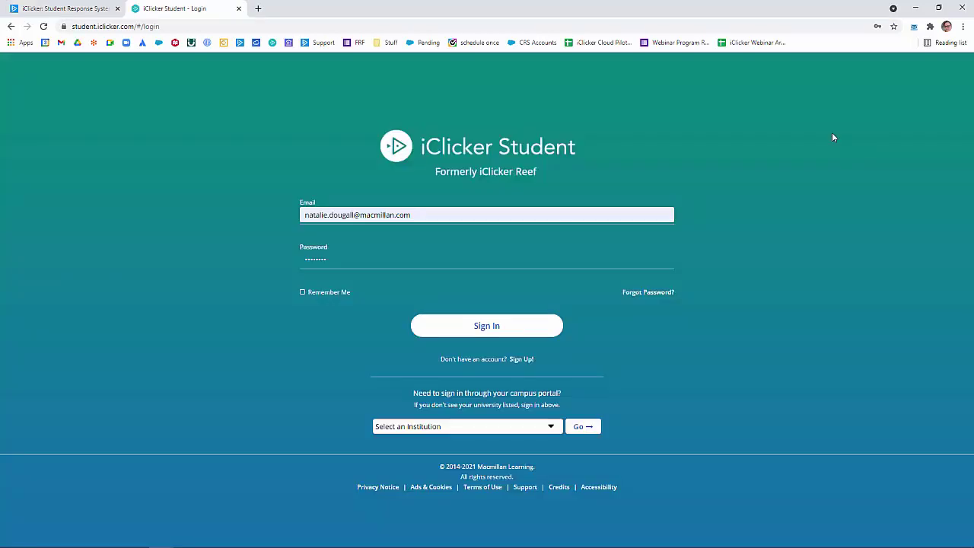
pyautogui.click(510, 331)
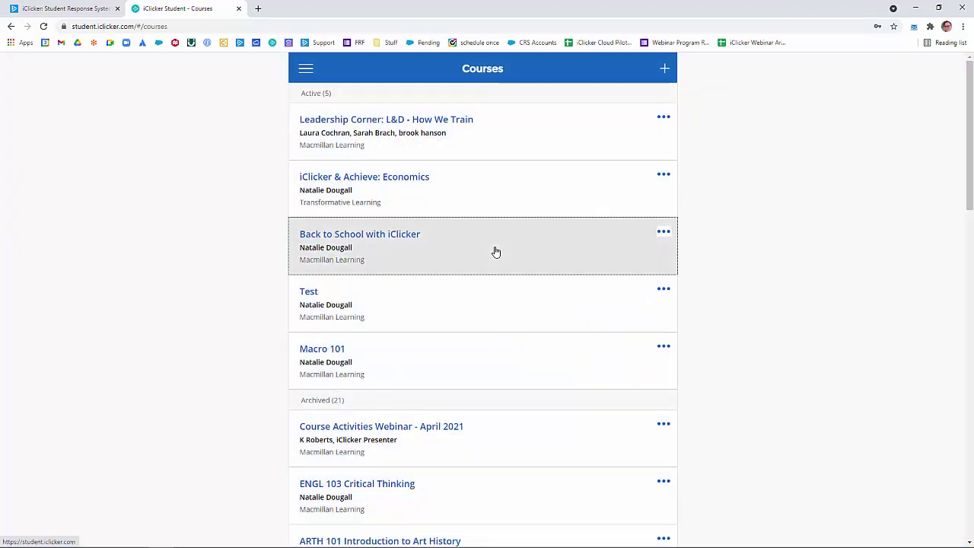
# - Open the Rose Bud Thorn assignment in the Back to School with iClicker course
pyautogui.click(496, 252)
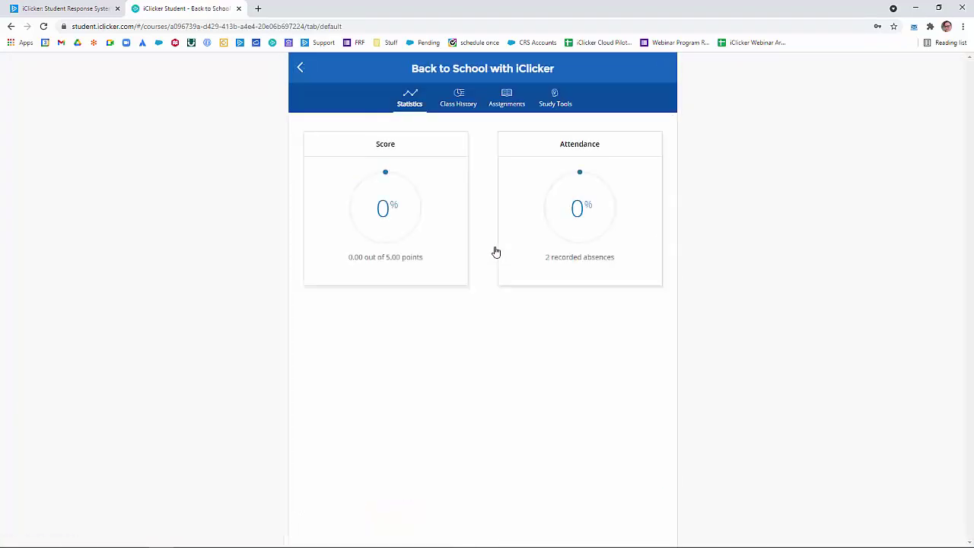
pyautogui.click(505, 108)
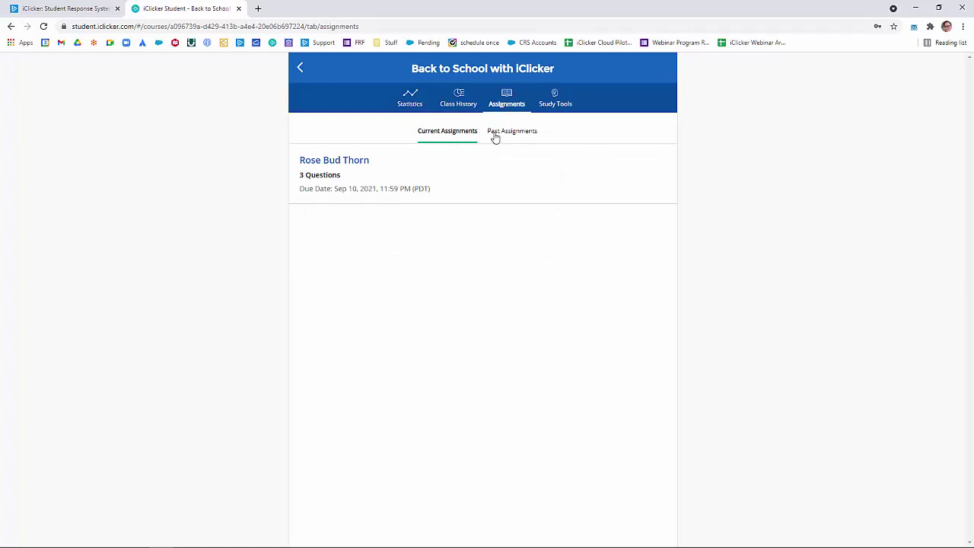
pyautogui.click(395, 165)
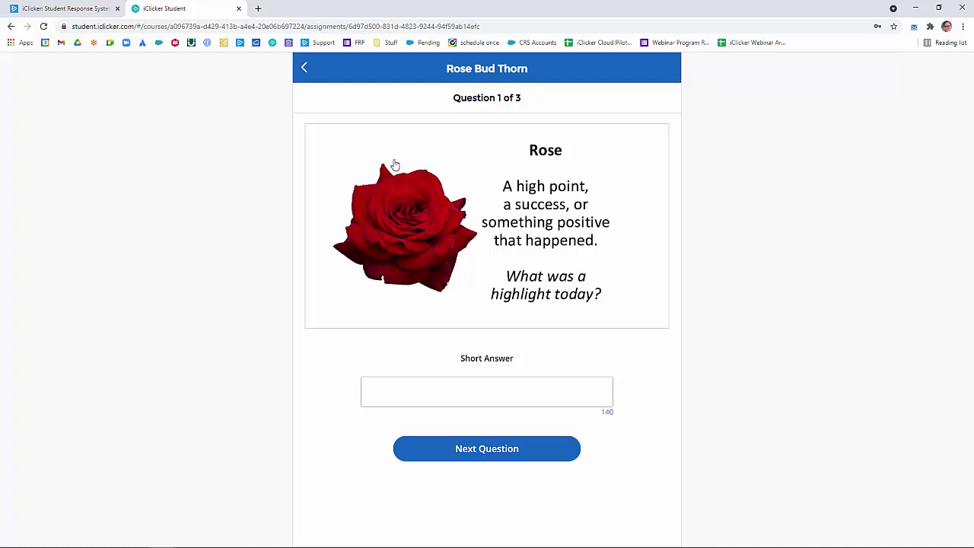
# - Look through the Thorn and Bud questions without answering and return to Question 1
pyautogui.click(477, 454)
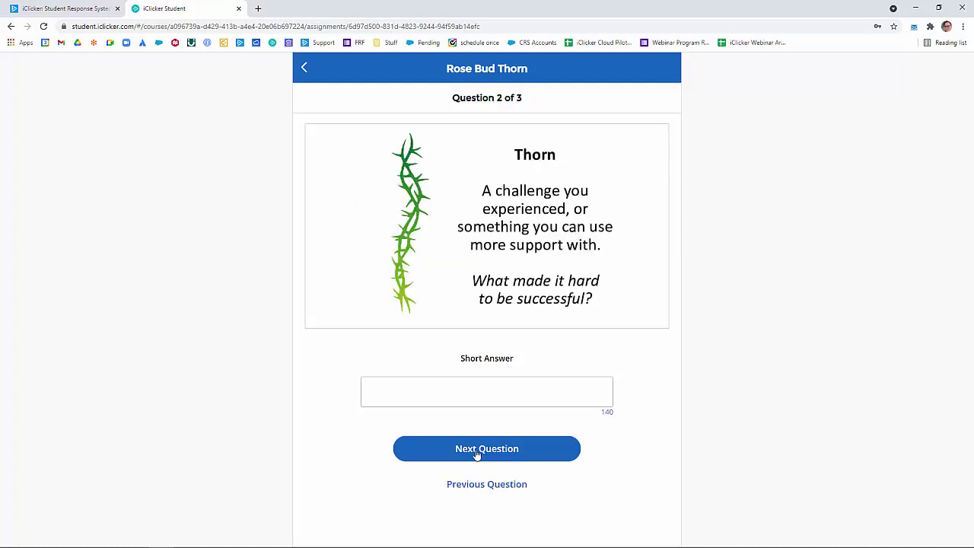
pyautogui.click(477, 454)
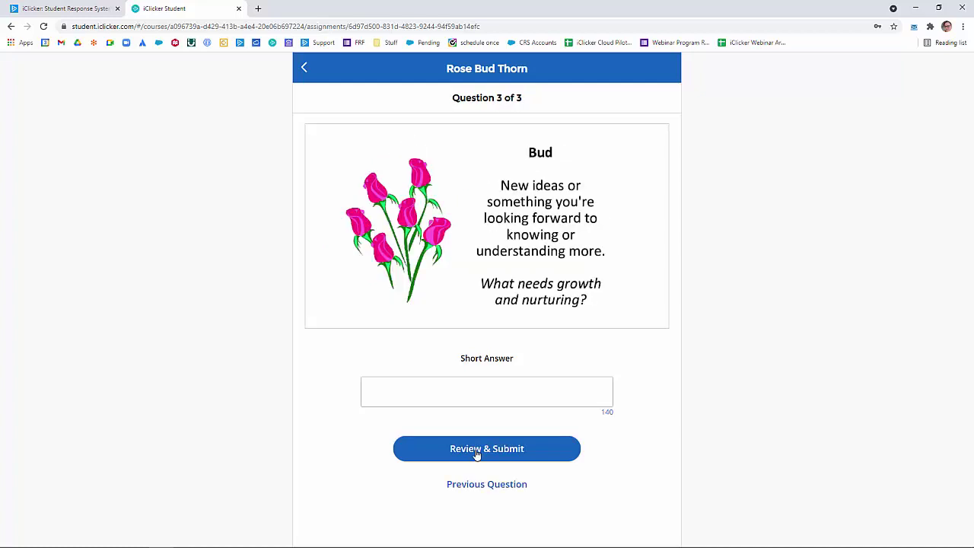
pyautogui.click(483, 487)
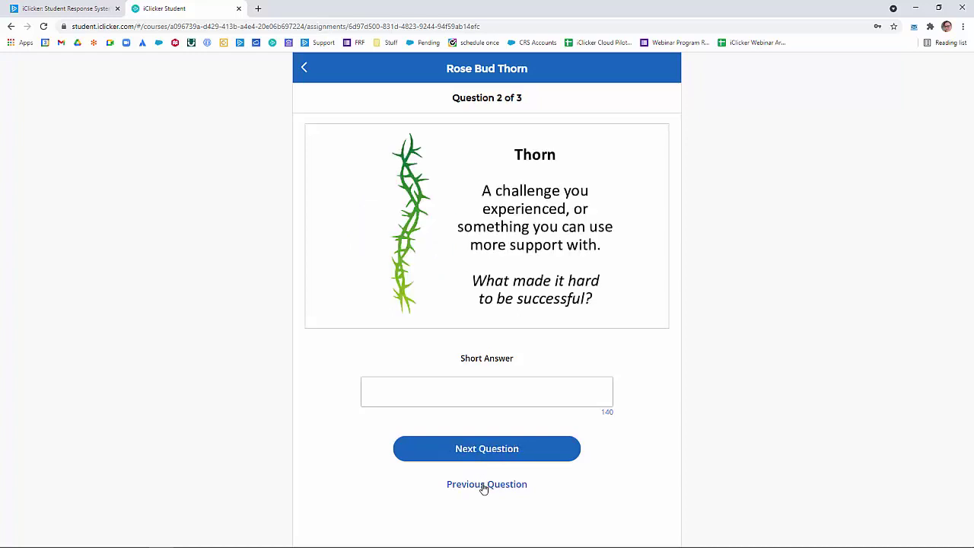
pyautogui.click(483, 487)
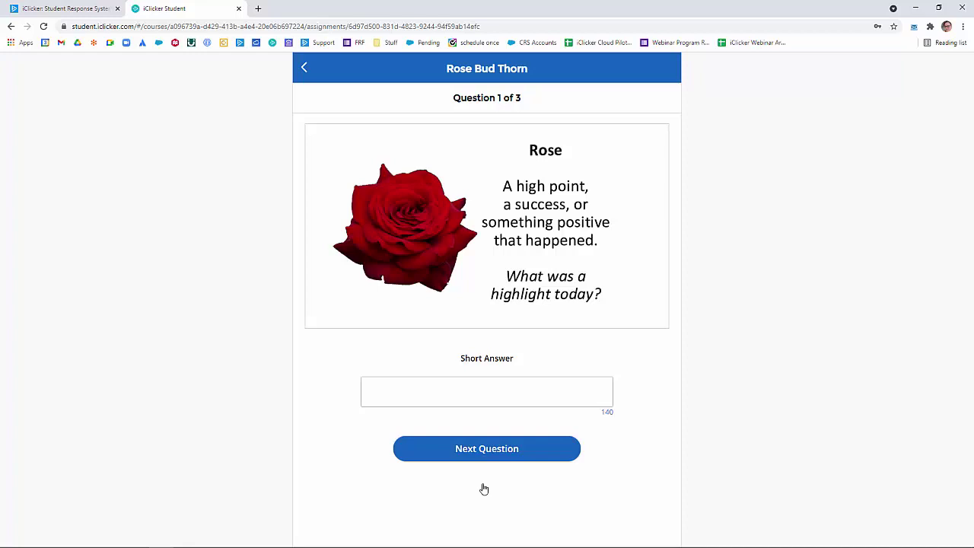
# - Answer the Rose question with "The demonstration with the magnets" and proceed to Question 2
pyautogui.click(458, 392)
pyautogui.write('The demonstrat')
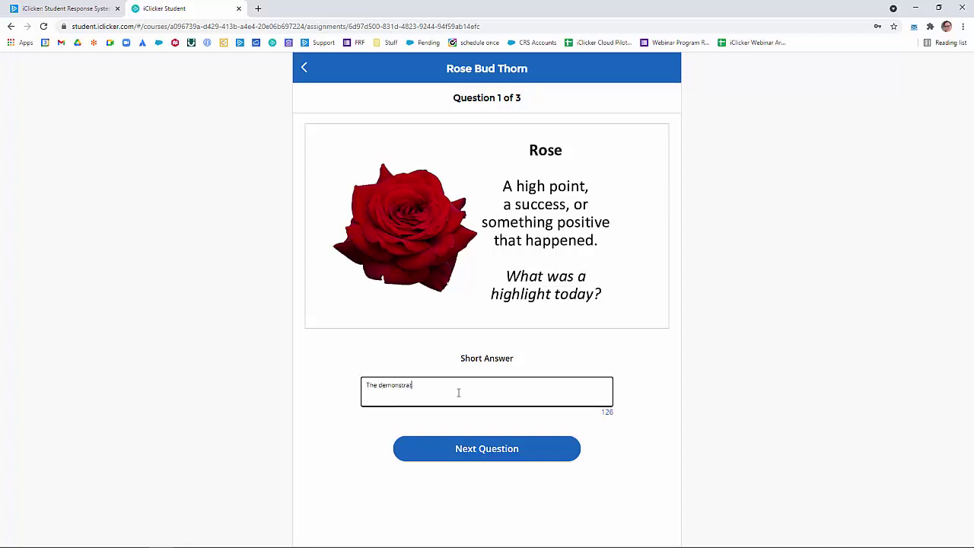
pyautogui.write('ion with the magnets')
pyautogui.click(470, 448)
# - Answer the Thorn question with "Noise from the parking lot" and proceed to Question 3
pyautogui.click(446, 385)
pyautogui.write('No')
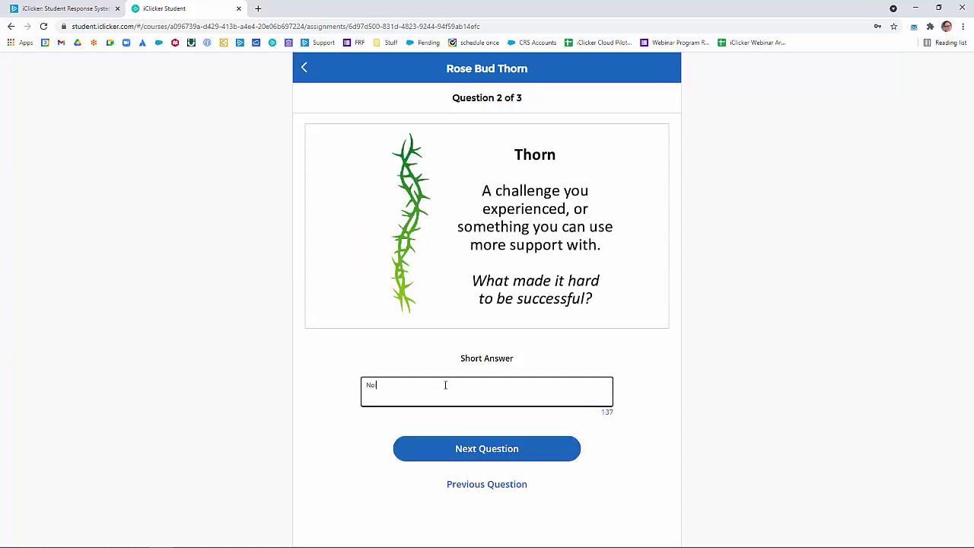
pyautogui.write('ise from the parking lot')
pyautogui.click(459, 448)
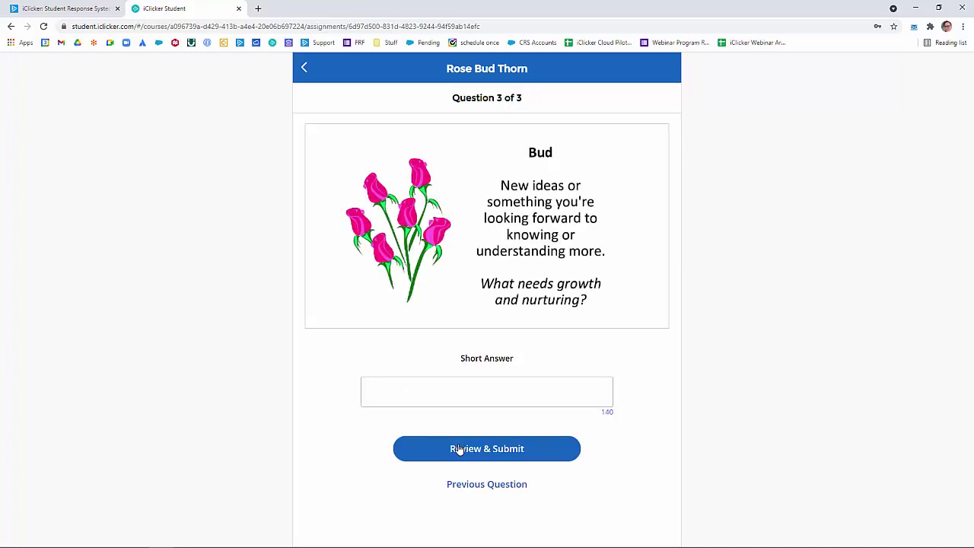
# - Answer the Bud question with "My understanding of the vocabulary" and proceed to reviewing the assignment for submission
pyautogui.click(440, 383)
pyautogui.write('M')
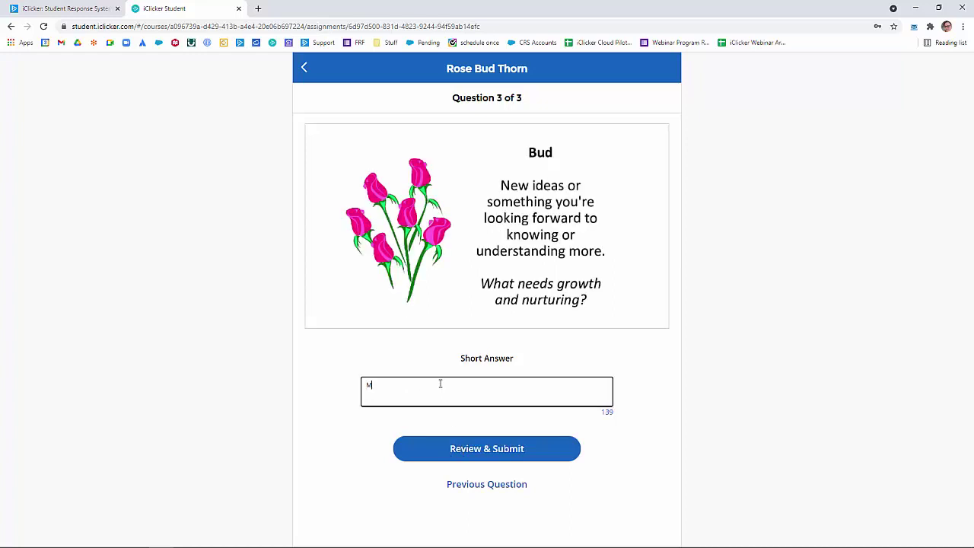
pyautogui.write('y understanding of the vocabulary')
pyautogui.click(464, 449)
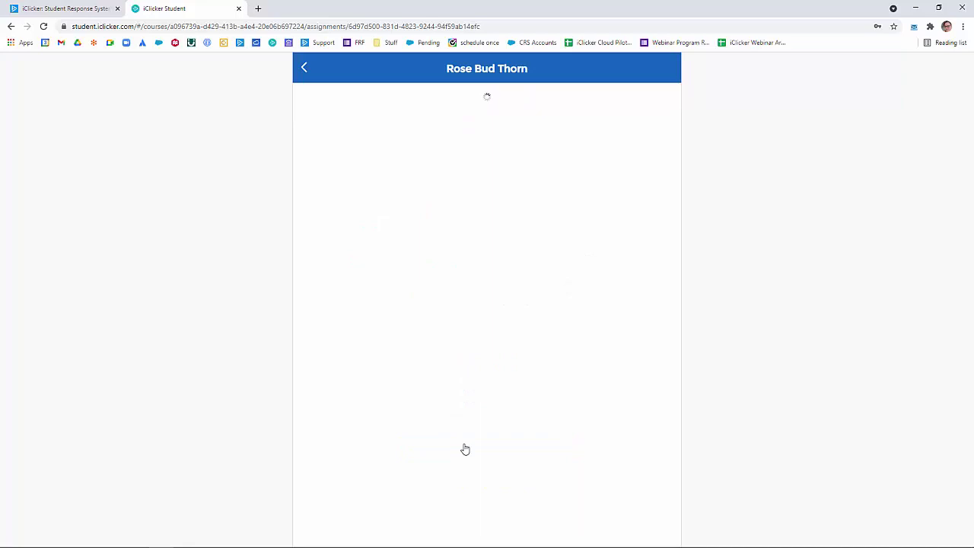